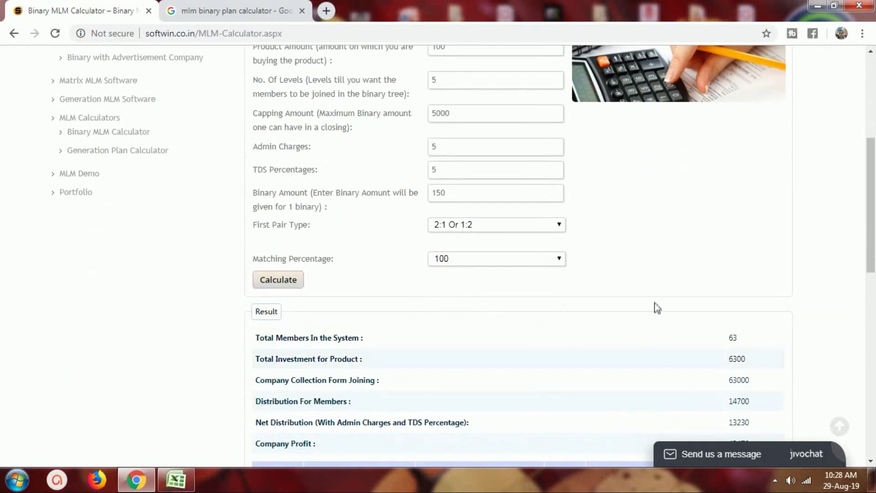
- Review the calculator's result summary, marking each figure from total members to net distribution and circling the company profit
scroll(656, 308, down, 1)
scroll(645, 328, down, 1)
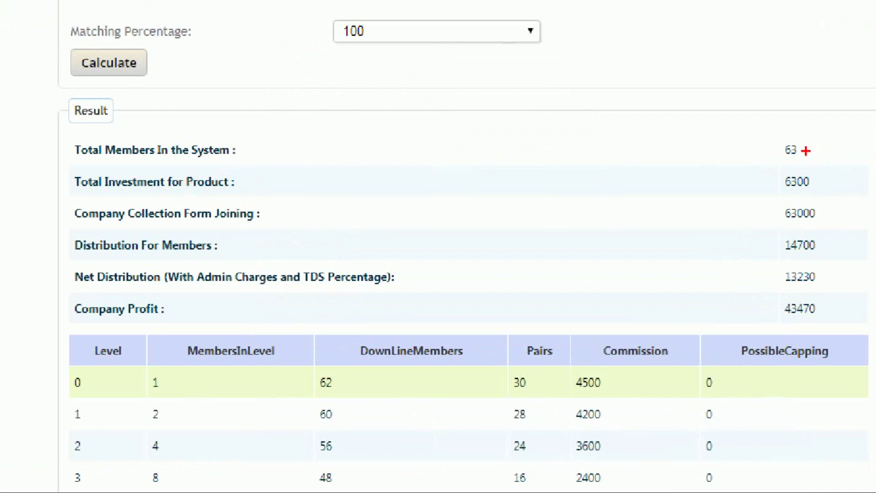
drag(804, 148, 875, 97)
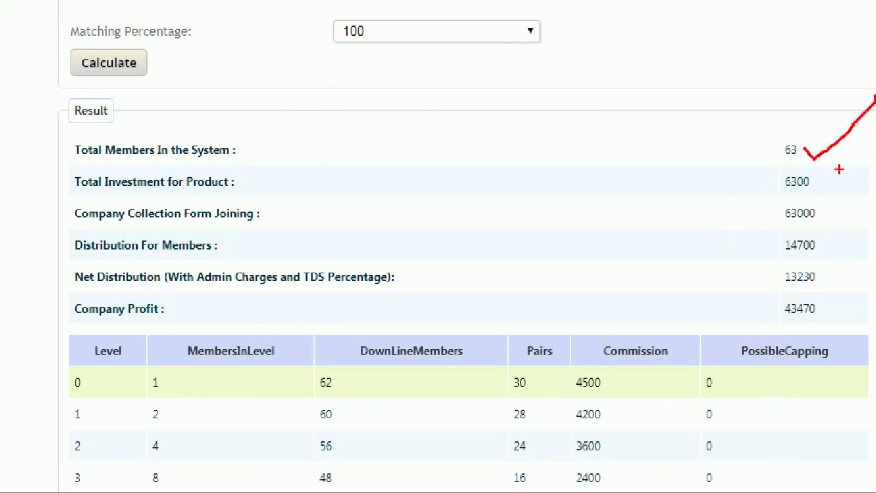
mouse_move(819, 177)
mouse_down()
mouse_move(825, 185)
mouse_move(875, 129)
mouse_up()
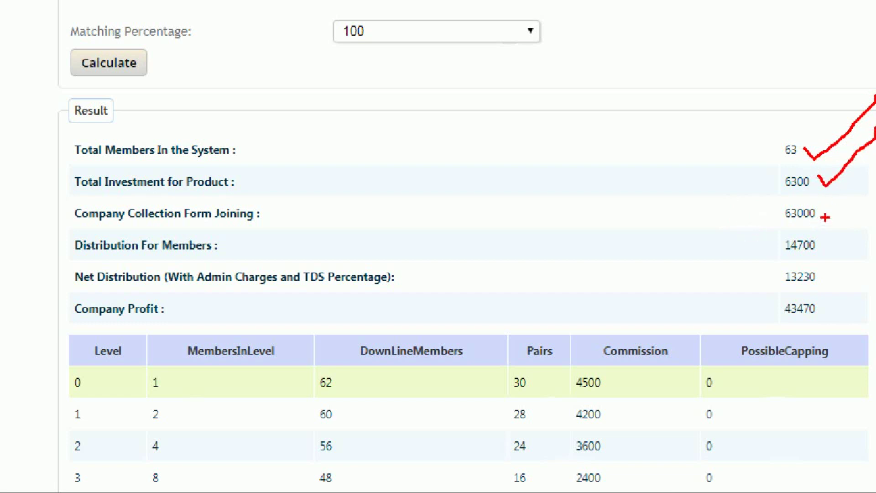
mouse_move(825, 214)
mouse_down()
mouse_move(829, 225)
mouse_move(875, 172)
mouse_up()
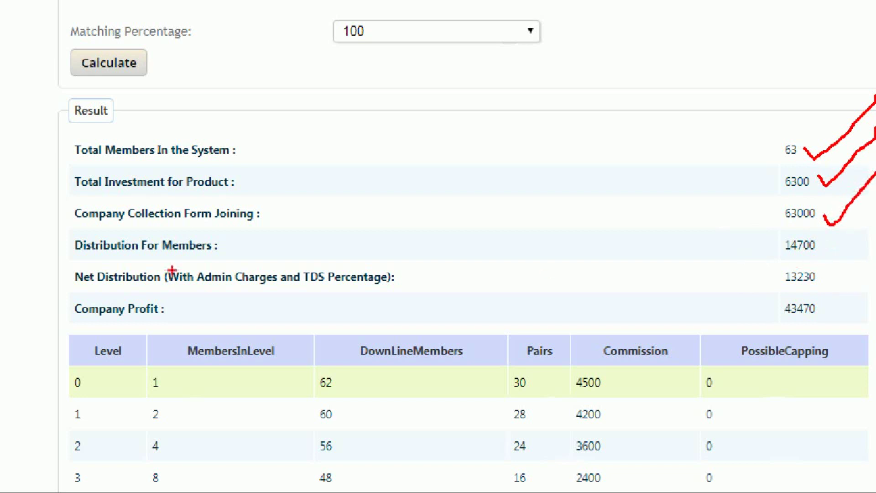
drag(205, 260, 335, 246)
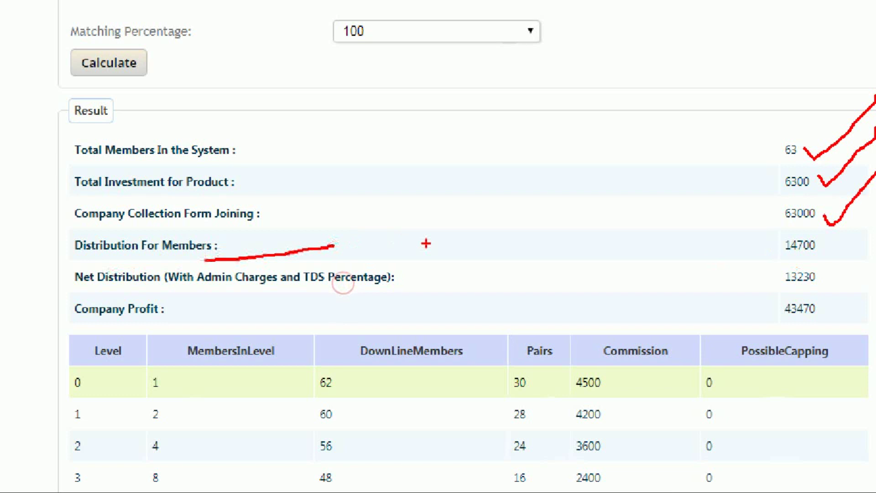
mouse_move(785, 259)
mouse_down()
mouse_move(835, 254)
mouse_move(875, 229)
mouse_up()
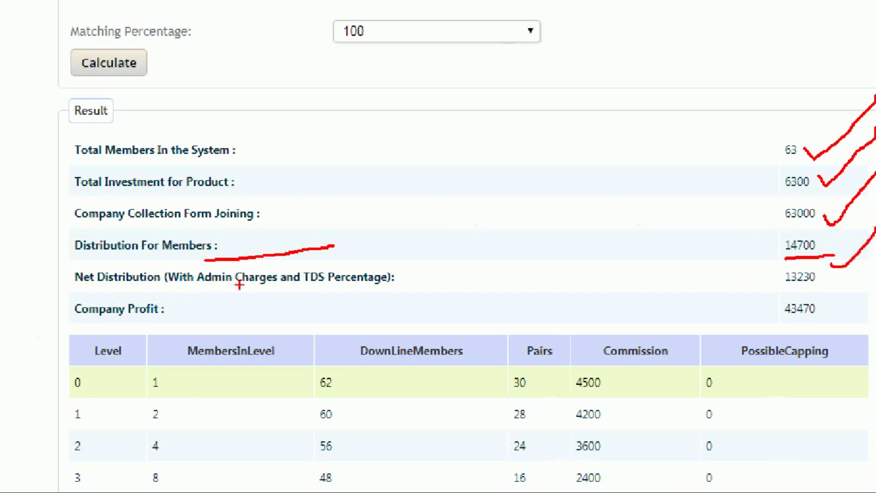
mouse_move(786, 284)
mouse_down()
mouse_move(825, 286)
mouse_move(874, 263)
mouse_up()
mouse_move(776, 297)
mouse_down()
mouse_move(814, 296)
mouse_move(796, 327)
mouse_move(845, 318)
mouse_move(821, 290)
mouse_move(802, 287)
mouse_up()
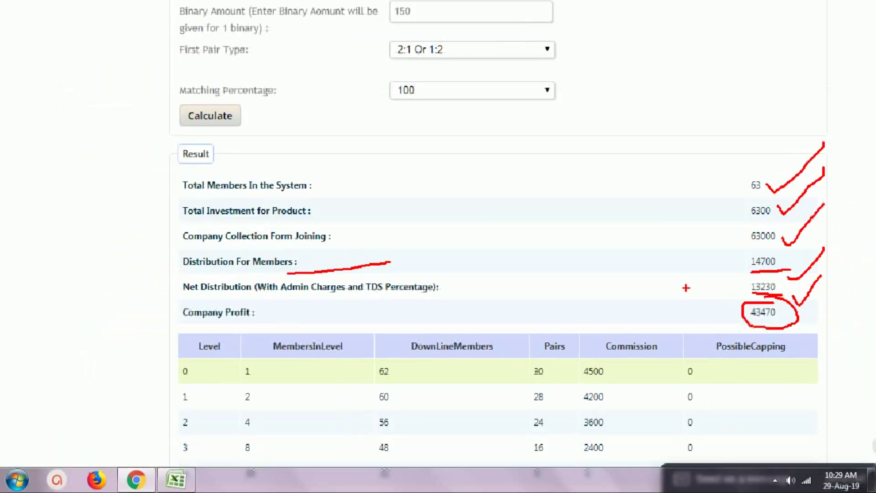
- Examine the level-wise results table, marking level 0's downline members, pairs and commission and circling the total pairs and commission
scroll(655, 356, down, 3)
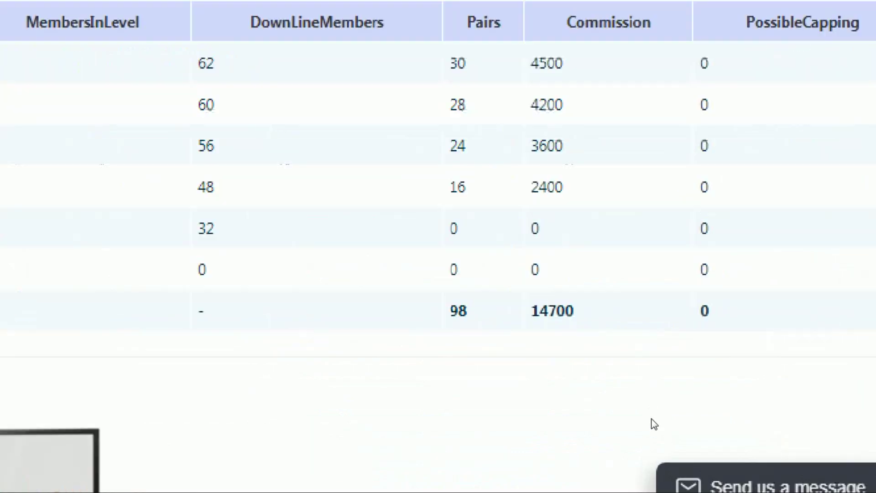
click(564, 333)
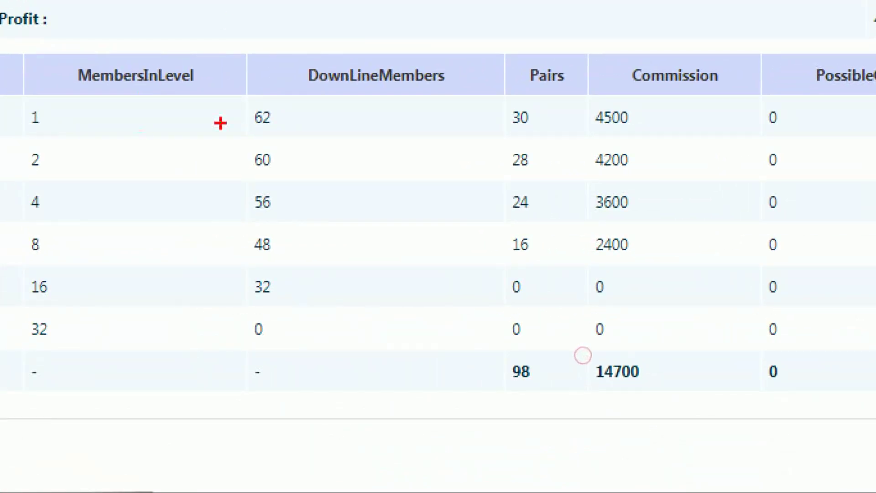
mouse_move(249, 134)
mouse_down()
mouse_move(260, 143)
mouse_move(341, 106)
mouse_up()
mouse_move(542, 107)
mouse_down()
mouse_move(553, 137)
mouse_move(571, 78)
mouse_up()
drag(574, 138, 703, 81)
mouse_move(510, 158)
mouse_down()
mouse_move(518, 171)
mouse_move(560, 143)
mouse_up()
mouse_move(679, 347)
mouse_down()
mouse_move(606, 333)
mouse_move(566, 364)
mouse_move(629, 398)
mouse_move(708, 360)
mouse_move(695, 341)
mouse_move(660, 332)
mouse_up()
mouse_move(525, 348)
mouse_down()
mouse_move(491, 349)
mouse_move(476, 387)
mouse_move(566, 379)
mouse_move(502, 340)
mouse_up()
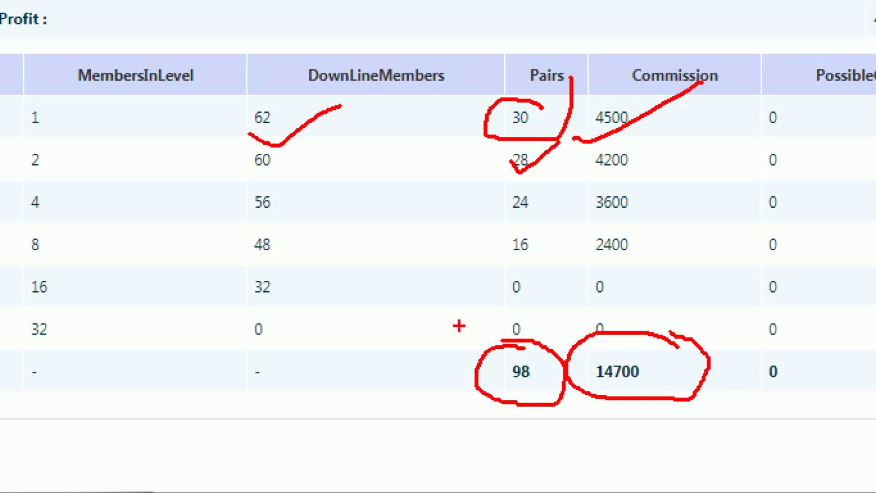
mouse_move(502, 112)
mouse_down()
mouse_move(432, 118)
mouse_move(446, 310)
mouse_move(525, 346)
mouse_up()
mouse_move(541, 106)
mouse_down()
mouse_move(575, 211)
mouse_move(580, 322)
mouse_move(535, 333)
mouse_up()
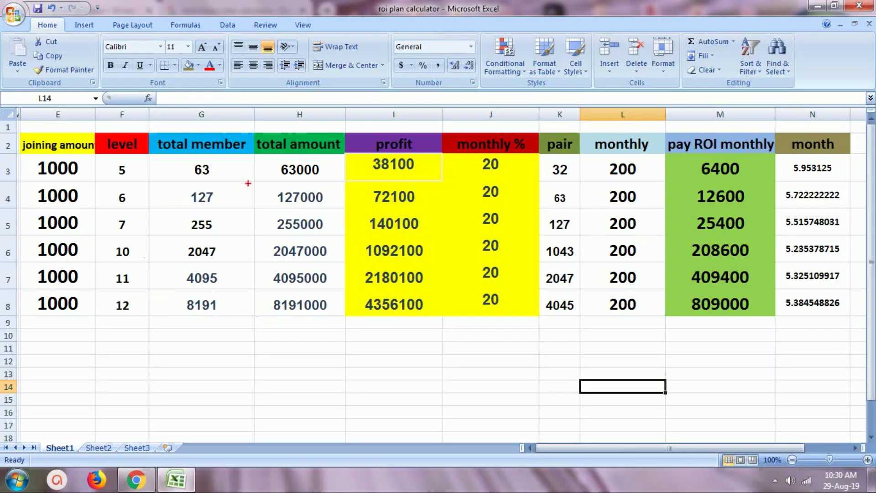
- Switch to the roi plan calculator workbook in Excel and mark the level 5 row's figures from level through month
mouse_move(143, 173)
mouse_down()
mouse_move(170, 158)
mouse_move(210, 178)
mouse_move(230, 156)
mouse_up()
drag(281, 181, 336, 157)
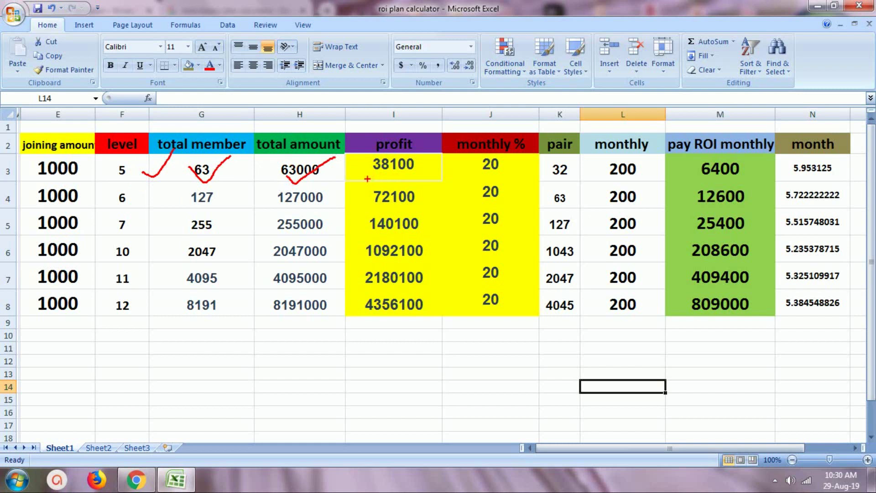
mouse_move(372, 175)
mouse_down()
mouse_move(398, 180)
mouse_move(431, 167)
mouse_up()
drag(485, 173, 535, 155)
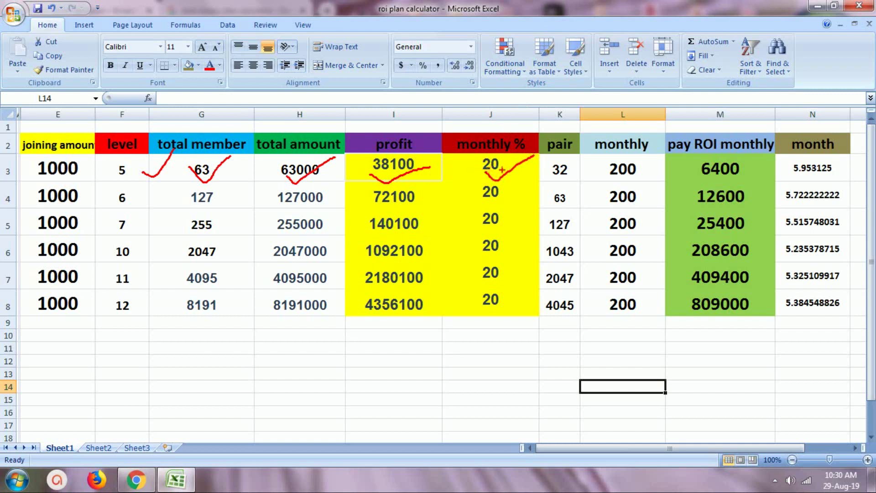
drag(554, 176, 591, 159)
mouse_move(649, 163)
mouse_down()
mouse_move(604, 161)
mouse_move(649, 167)
mouse_up()
mouse_move(469, 173)
mouse_down()
mouse_move(496, 174)
mouse_move(509, 157)
mouse_move(466, 174)
mouse_move(481, 182)
mouse_up()
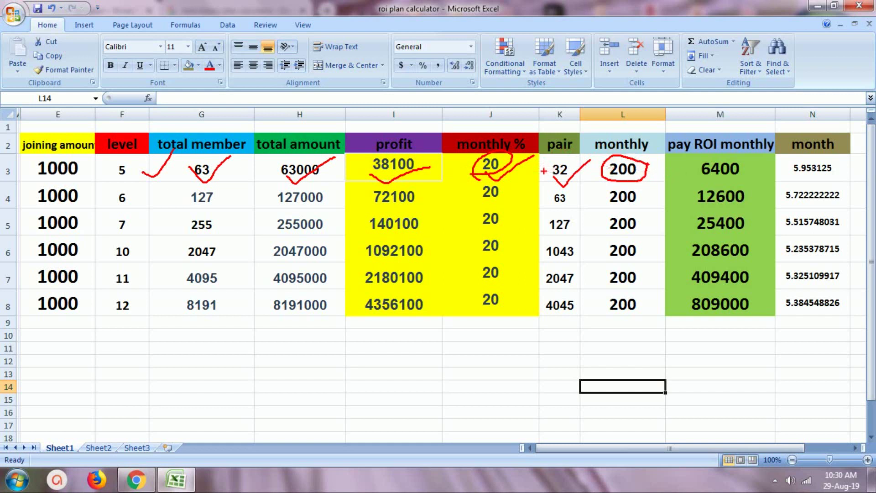
mouse_move(682, 175)
mouse_down()
mouse_move(749, 184)
mouse_move(762, 154)
mouse_move(694, 154)
mouse_up()
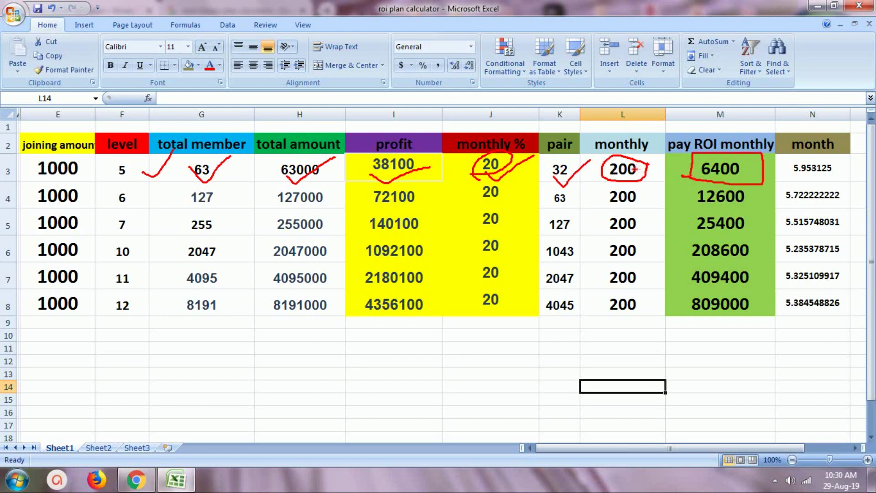
drag(793, 159, 861, 176)
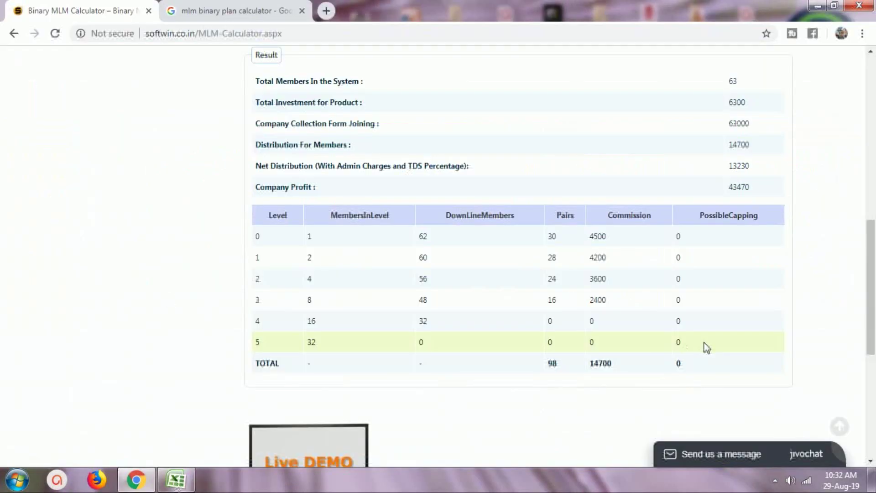
- Switch back to the Binary MLM Calculator in Chrome, set the number of levels to 6 and recalculate
scroll(706, 348, up, 10)
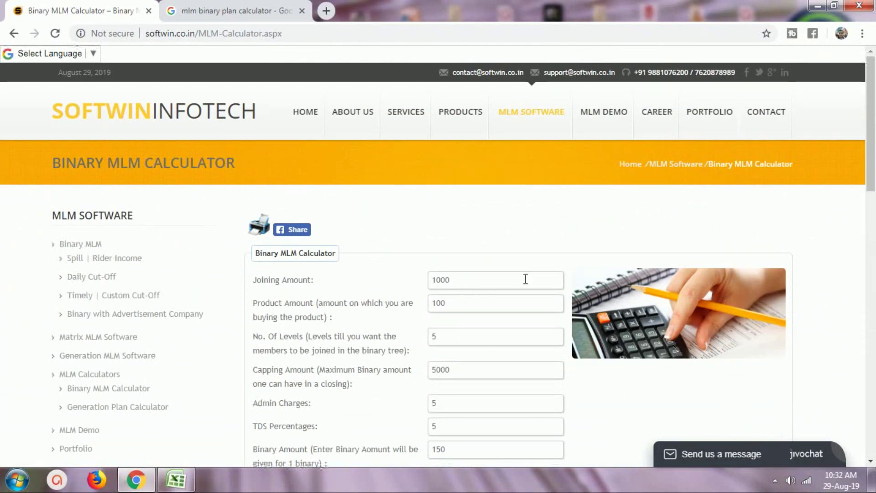
scroll(527, 292, down, 3)
click(454, 205)
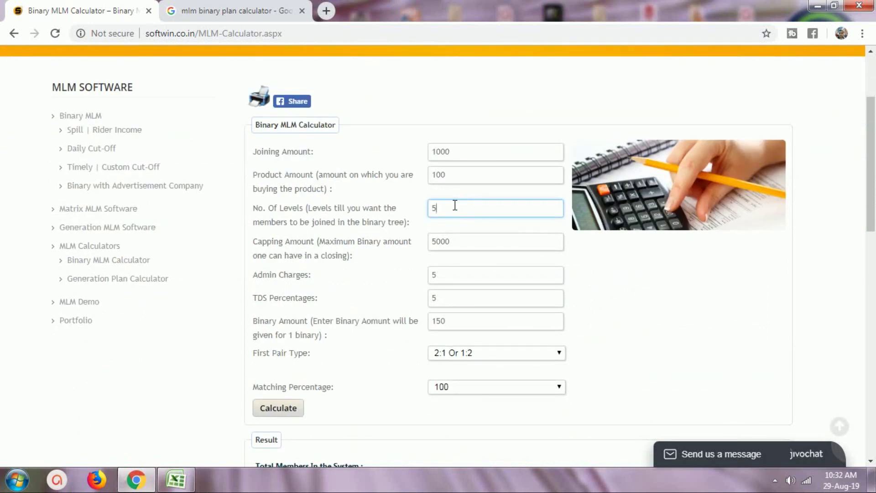
key(BackSpace)
text(6)
click(290, 410)
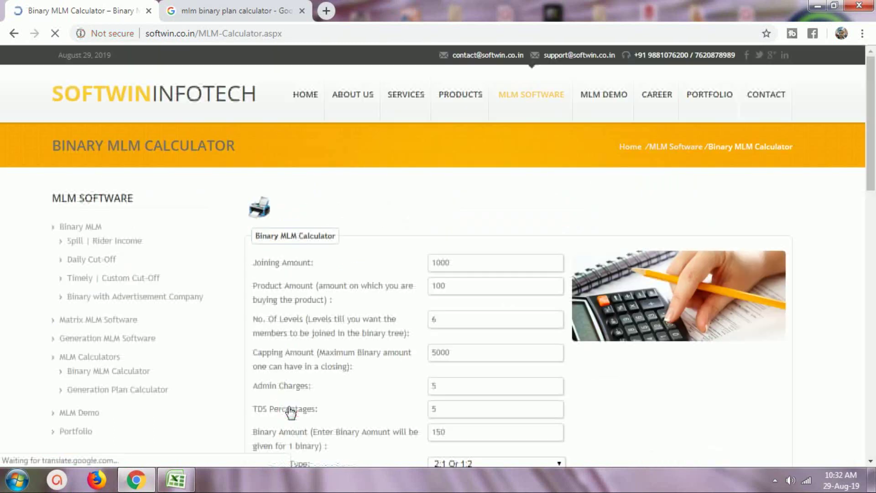
- Review the recalculated six-level results, circling the total members and marking the company profit
scroll(677, 328, down, 7)
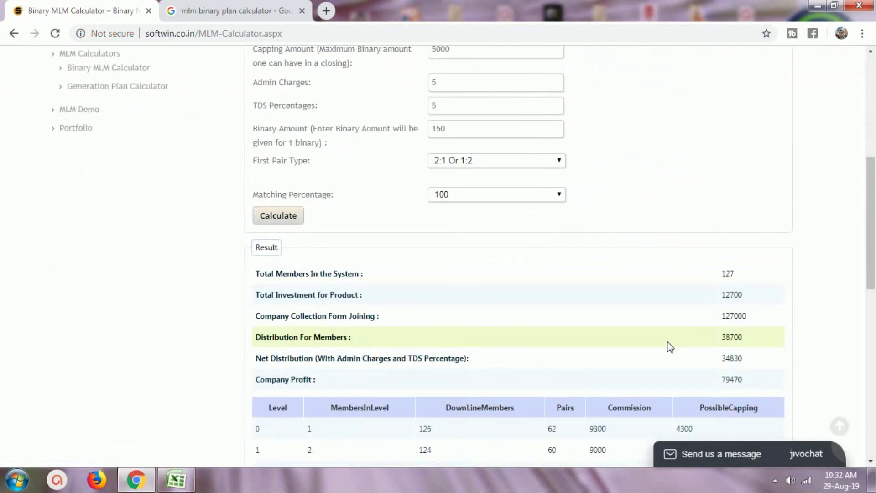
scroll(673, 338, down, 3)
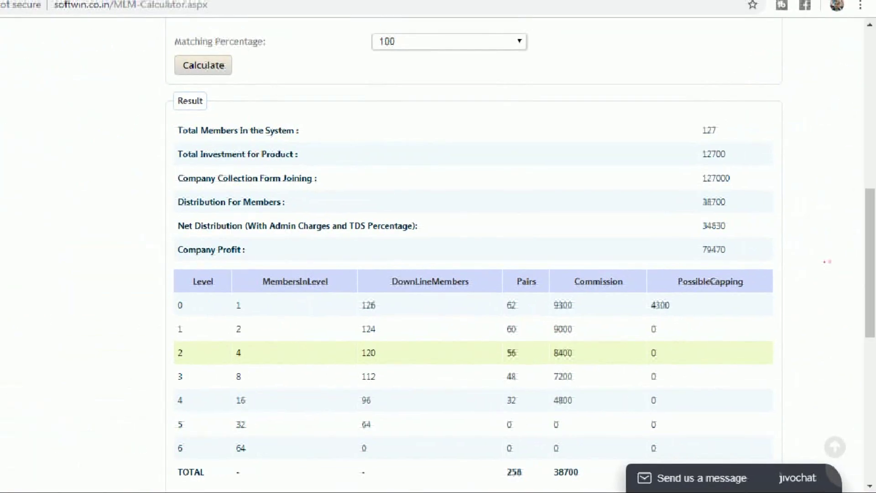
mouse_move(732, 116)
mouse_down()
mouse_move(712, 111)
mouse_move(685, 133)
mouse_move(759, 133)
mouse_move(732, 116)
mouse_up()
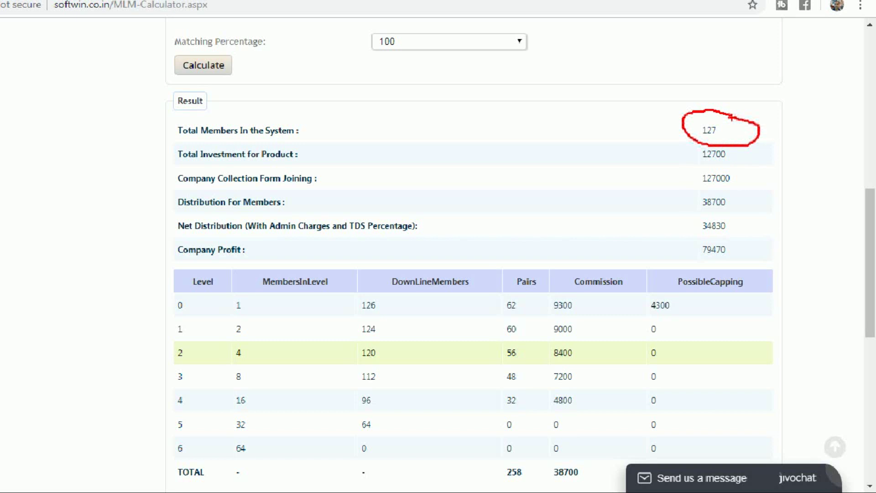
mouse_move(731, 239)
mouse_down()
mouse_move(674, 242)
mouse_move(683, 262)
mouse_move(725, 266)
mouse_up()
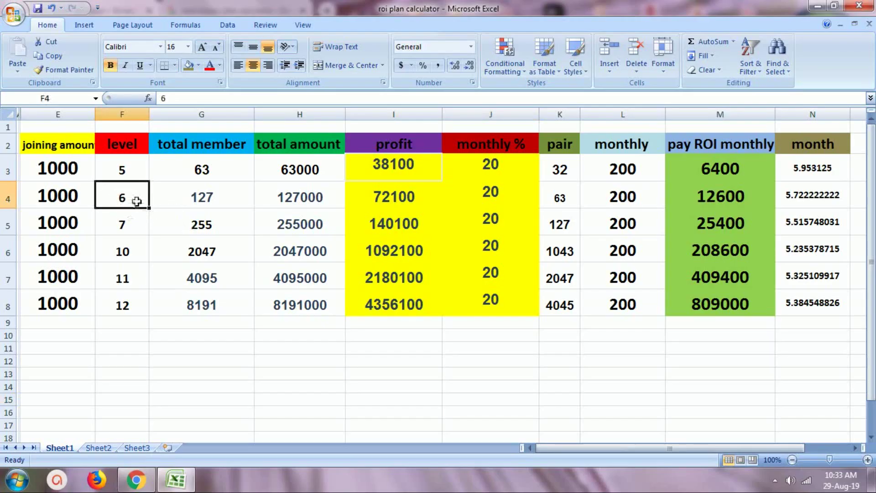
- Switch to the Excel workbook and check the level 6 row from total member through month, plus level 5's monthly percentage
click(201, 200)
click(291, 194)
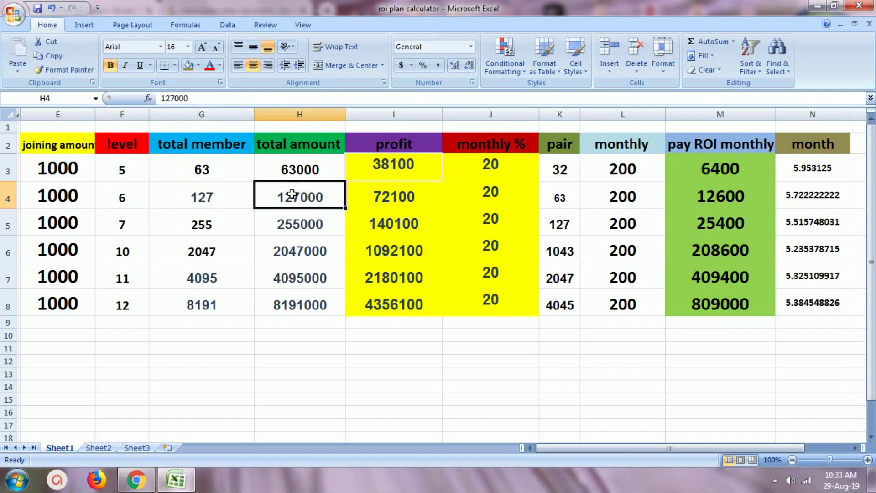
click(387, 196)
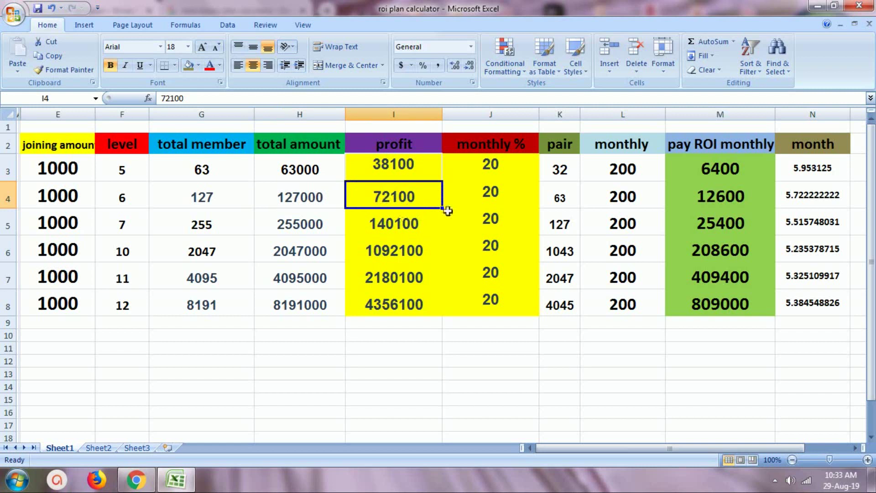
click(492, 199)
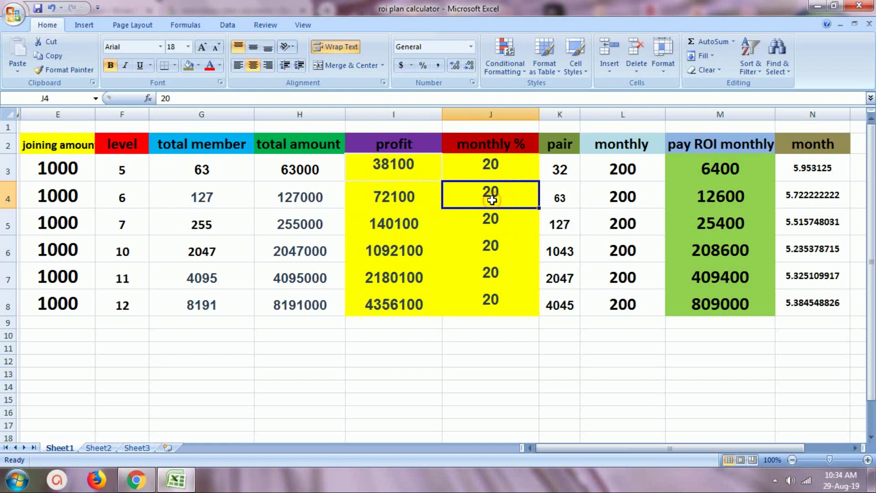
click(621, 197)
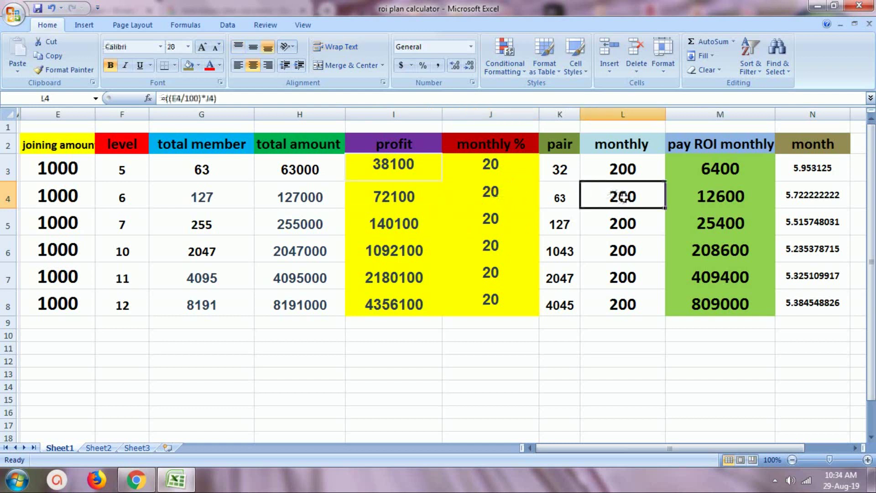
click(722, 199)
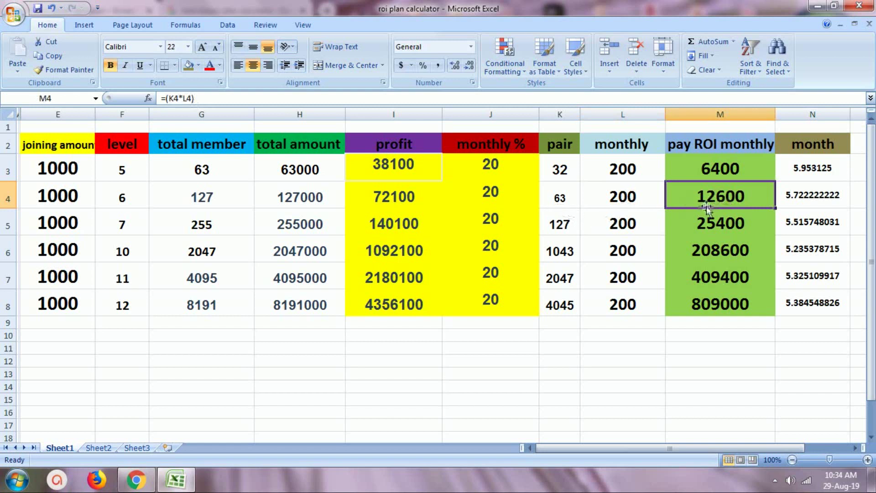
click(809, 196)
click(511, 176)
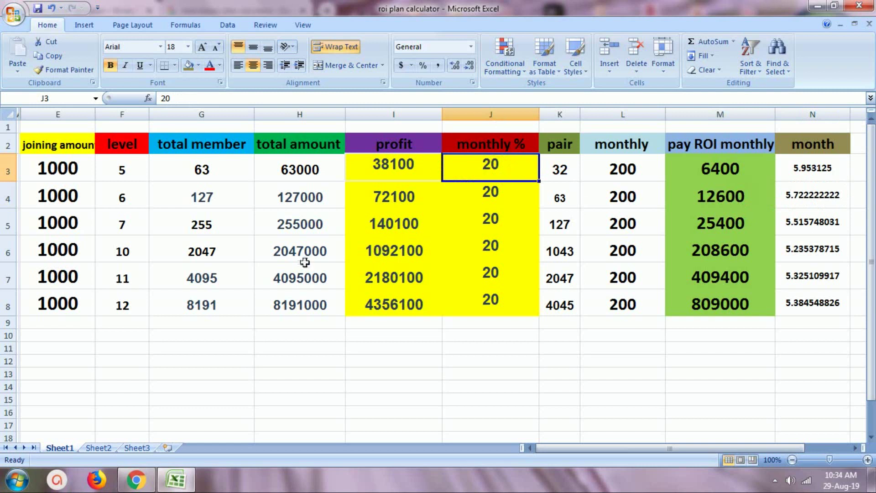
- Compare the level and total member cells in the rows for levels 7, 10, 11 and 12
click(127, 226)
click(194, 226)
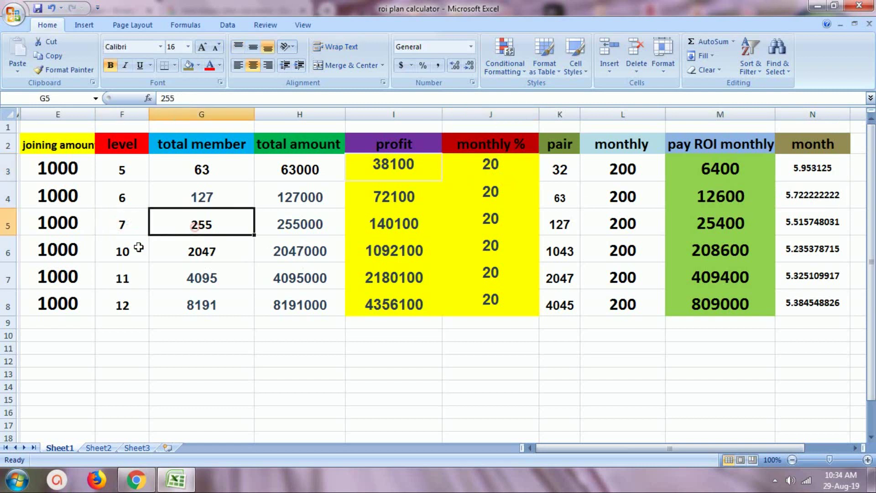
click(134, 249)
key(Right)
click(136, 274)
click(203, 279)
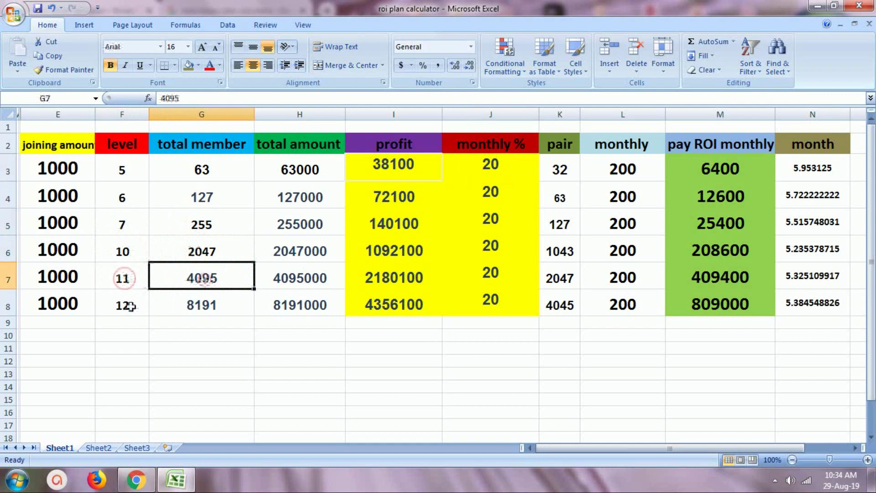
click(131, 306)
click(198, 305)
- Check the monthly ROI payouts for levels 10 to 12, the month values for levels 6 to 12, and level 5's monthly percentage
click(717, 303)
click(721, 279)
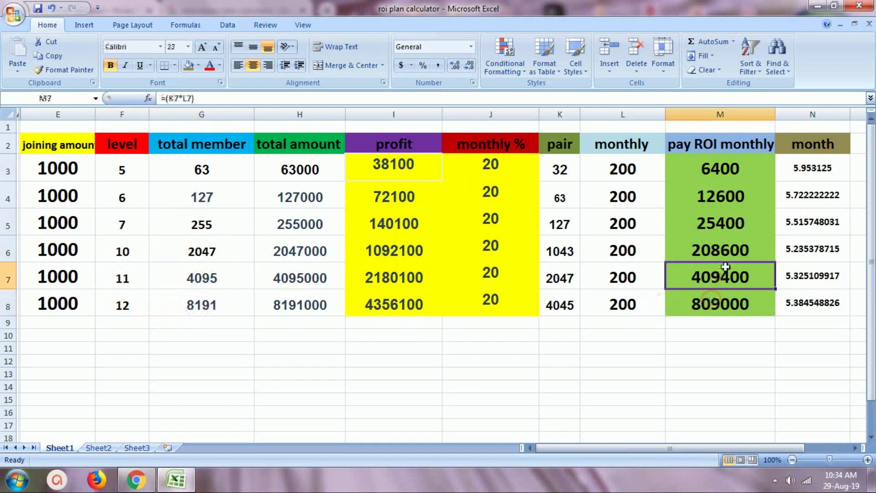
click(725, 258)
click(830, 255)
click(828, 276)
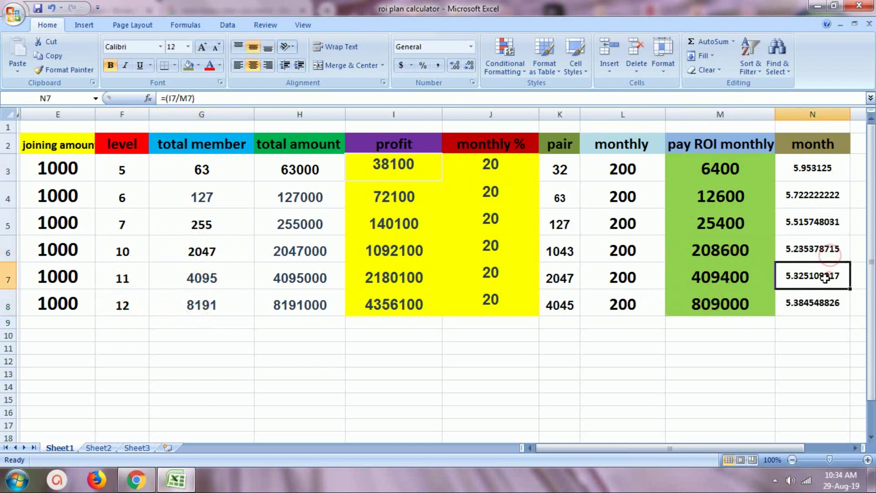
click(812, 303)
click(813, 249)
click(811, 223)
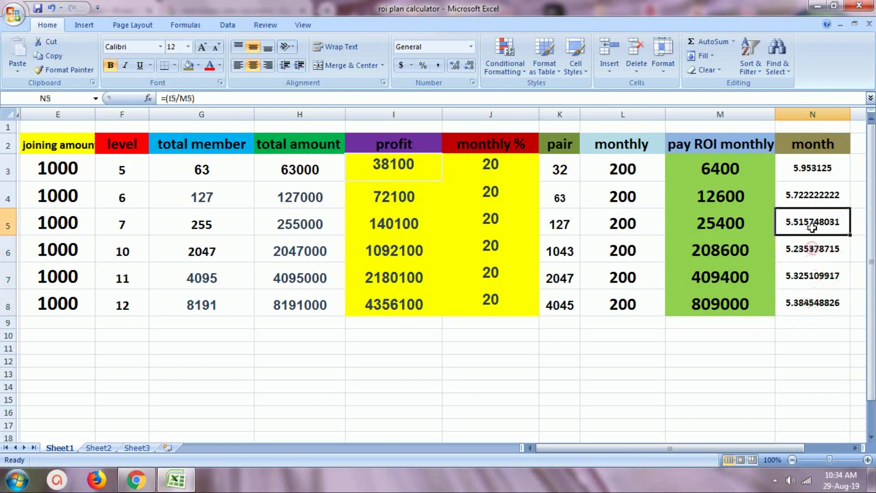
click(808, 194)
click(505, 165)
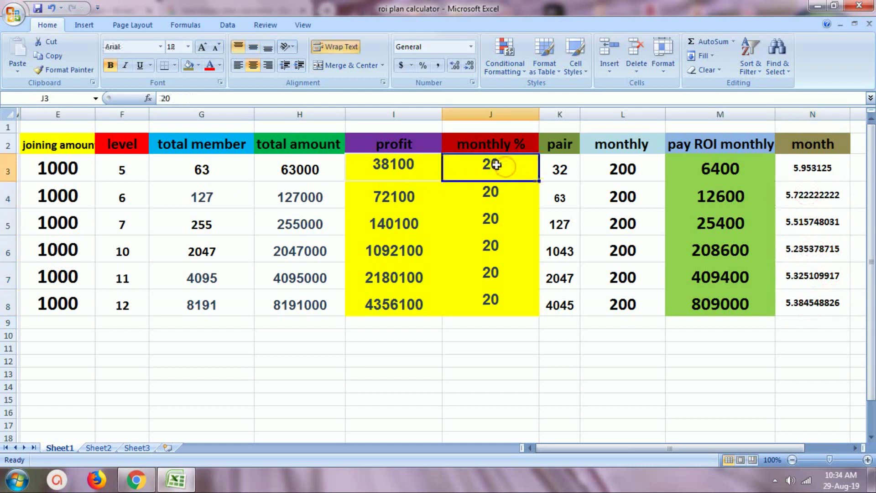
- Set level 5's monthly percentage to 30 and check its month value
text(30)
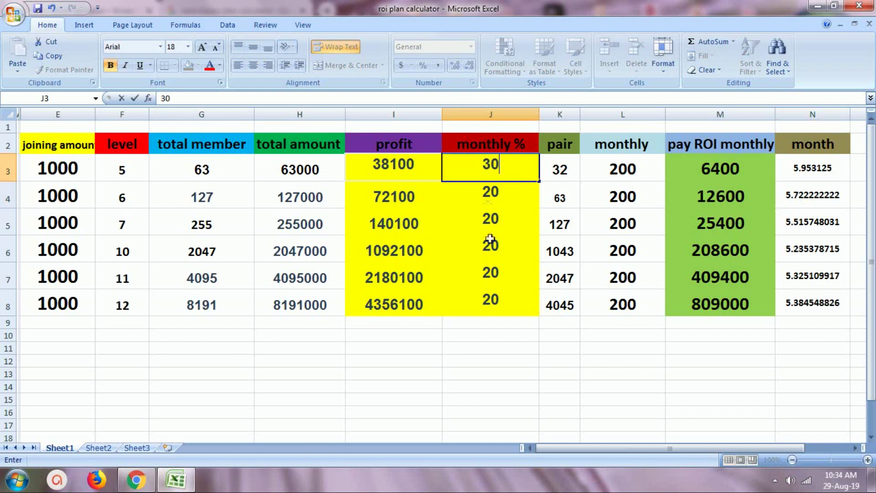
click(484, 338)
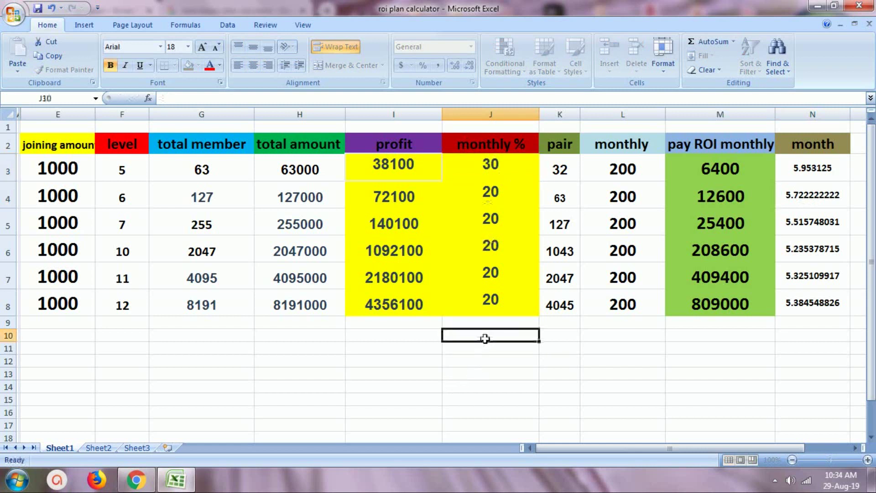
click(814, 170)
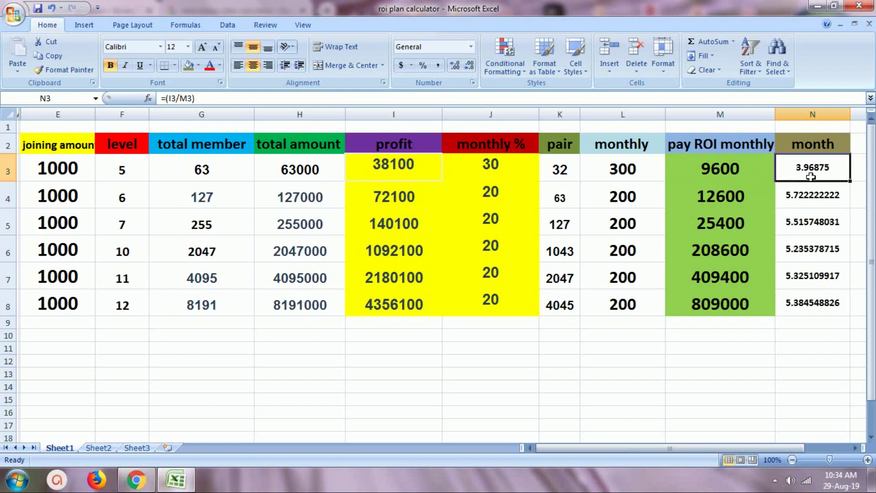
- Check the month values one by one for levels 6, 7, 10, 11 and 12
click(812, 200)
click(815, 221)
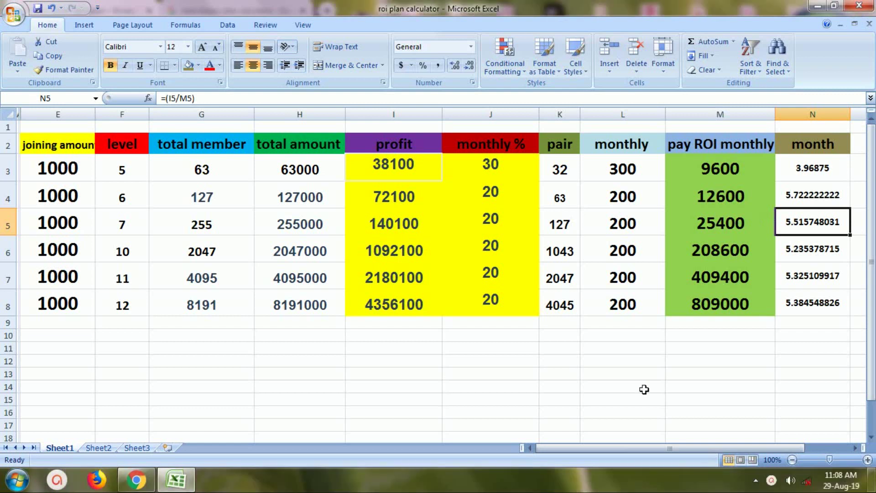
click(813, 194)
click(816, 222)
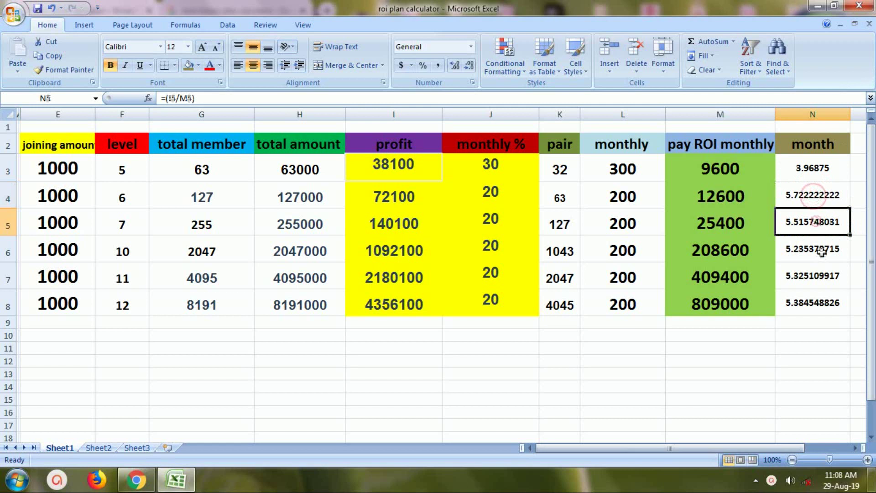
click(818, 249)
click(823, 275)
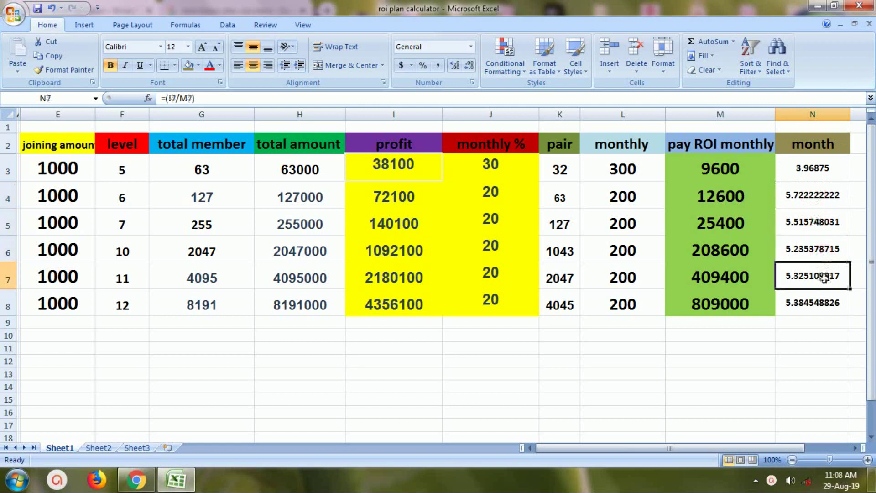
click(830, 303)
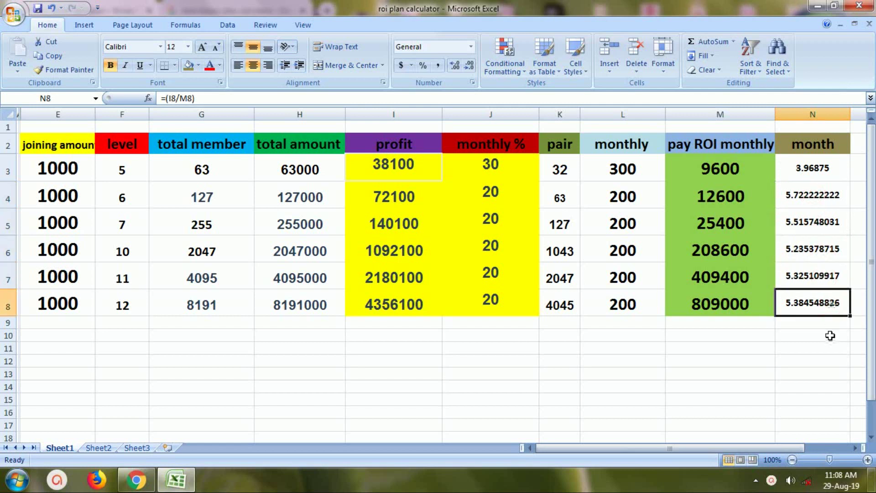
click(757, 348)
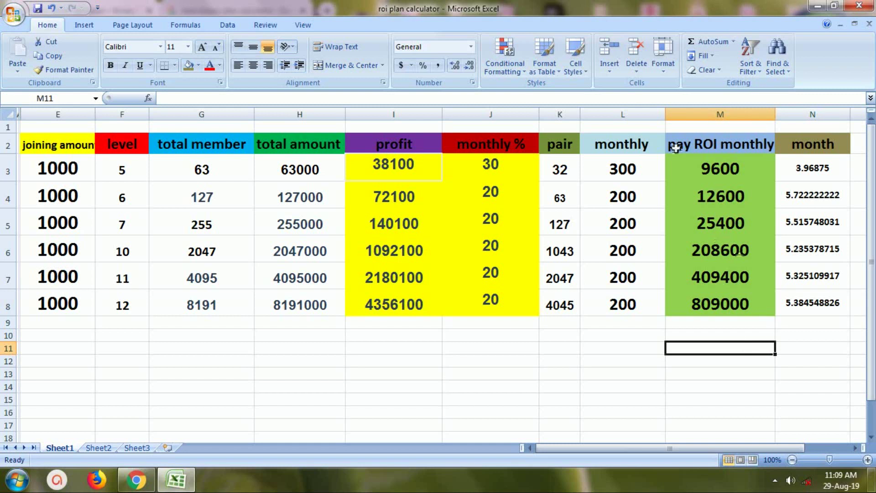
- Compare the total member counts of levels 5, 6 and 7 under the total member heading
click(236, 150)
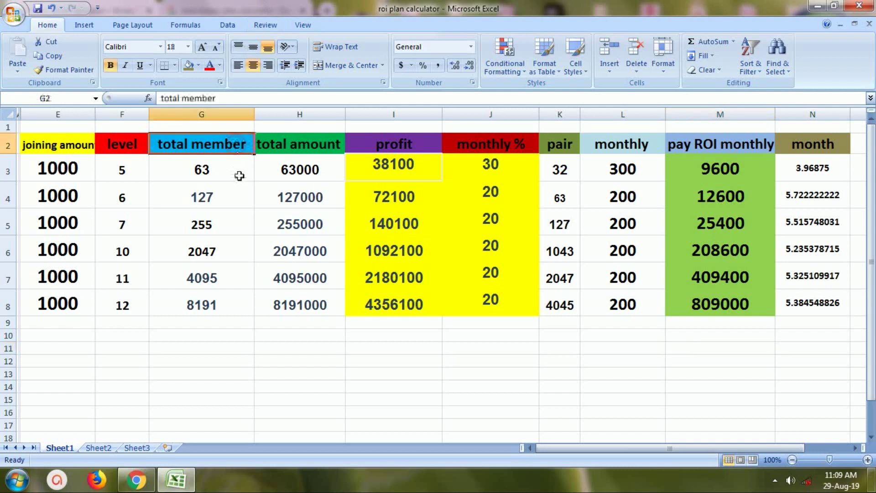
click(240, 175)
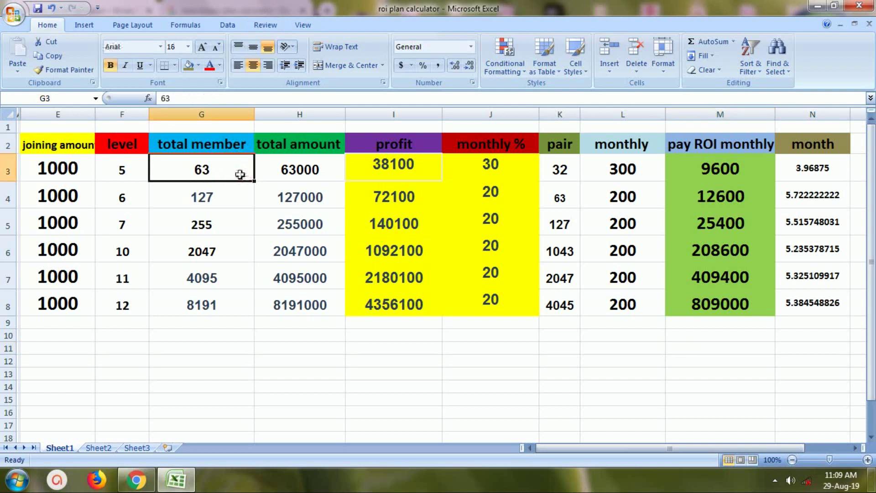
click(238, 197)
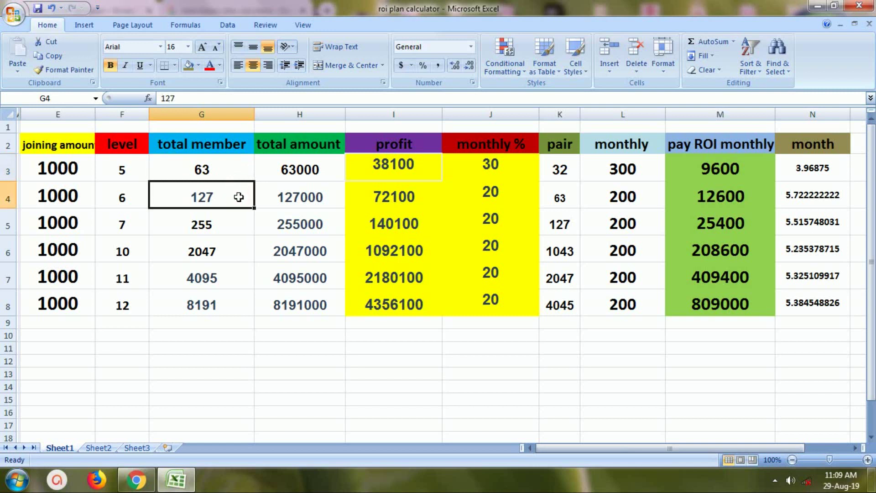
click(237, 227)
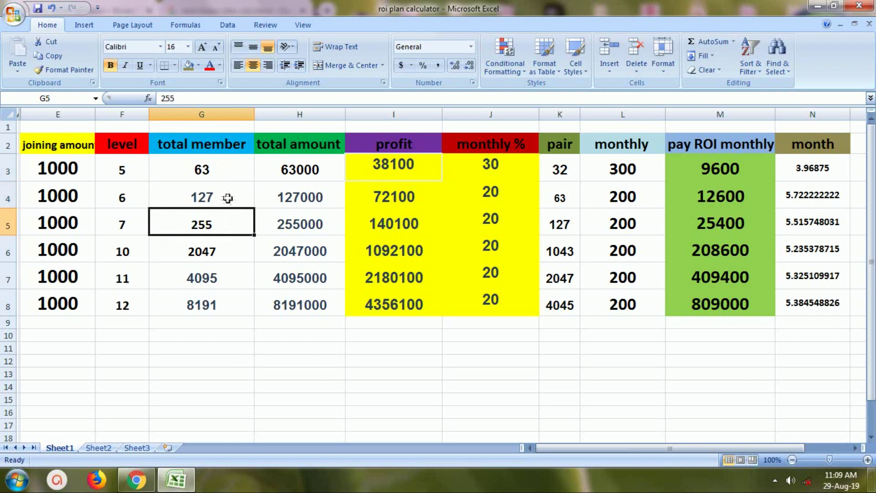
click(219, 169)
click(221, 196)
click(223, 223)
- Check the month values for levels 7, 10, 11 and 12 against the member growth
click(794, 222)
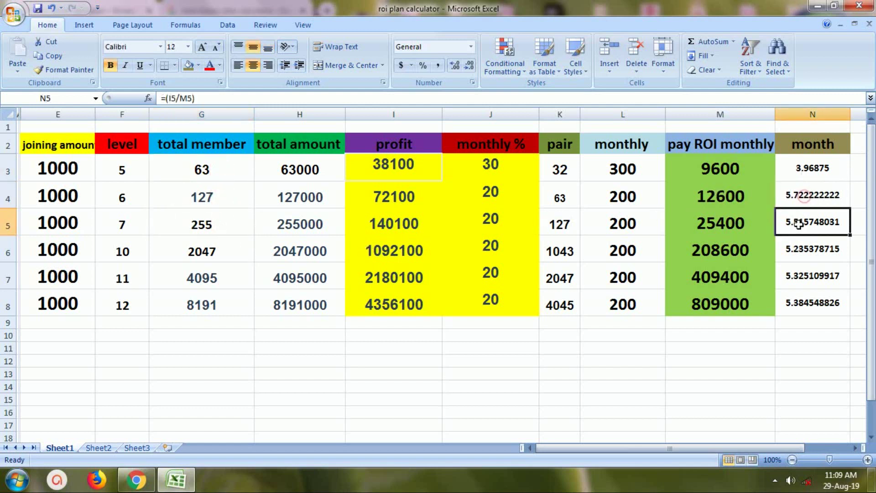
click(795, 248)
click(795, 280)
click(794, 304)
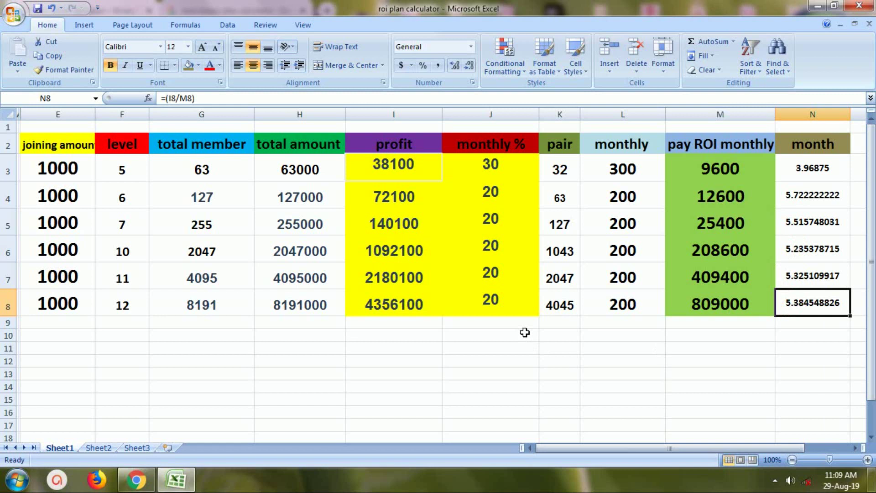
- Go through the total member cells from level 5 to level 12, returning to levels 5 and 6
click(228, 173)
click(225, 195)
click(225, 225)
click(229, 252)
click(236, 278)
click(240, 306)
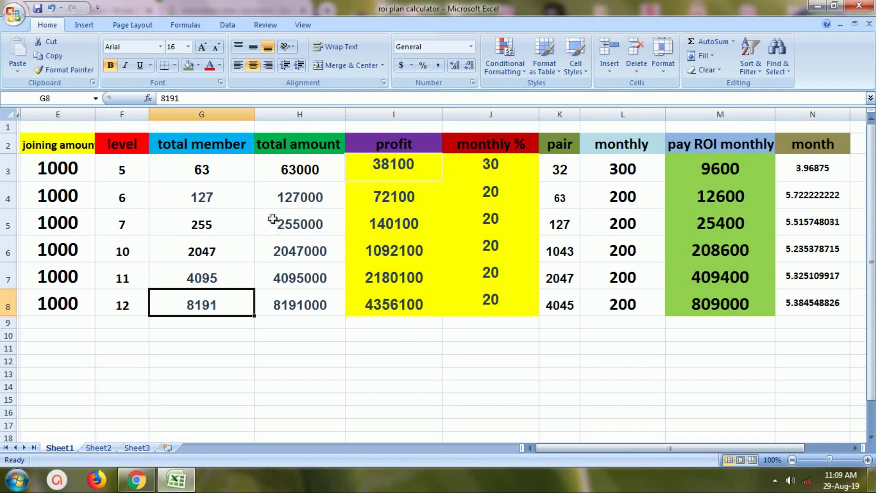
click(249, 168)
click(247, 196)
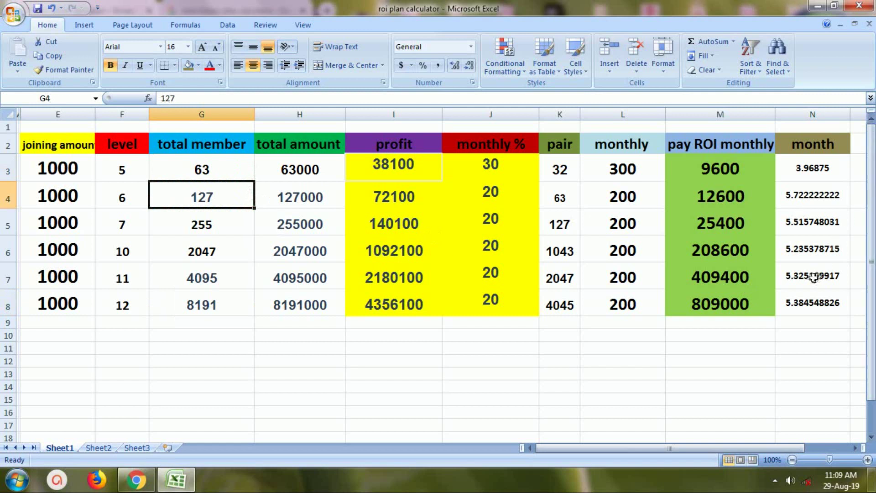
- Trace the total member column from level 5 down to level 11 and back up to level 6
click(230, 168)
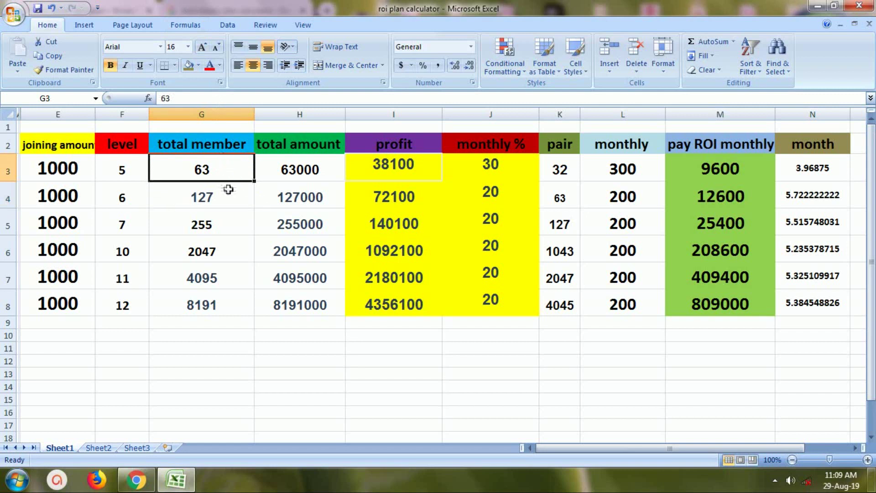
click(217, 198)
click(218, 224)
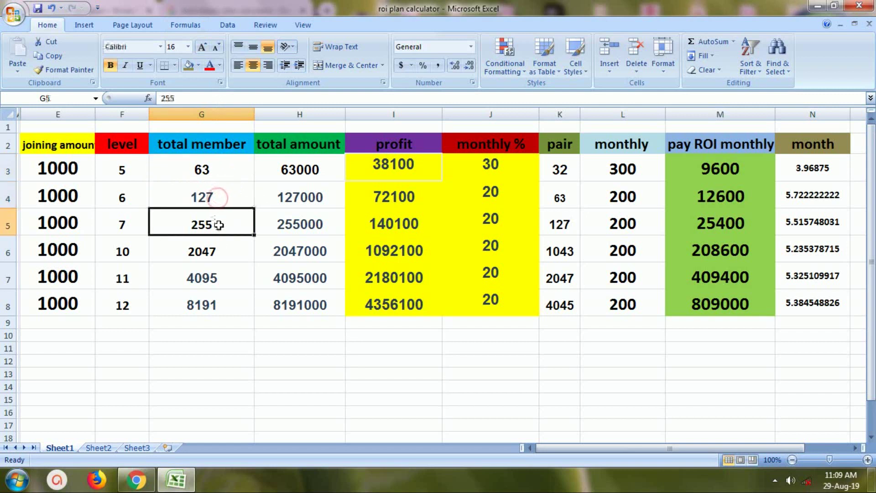
click(219, 246)
click(220, 292)
click(220, 275)
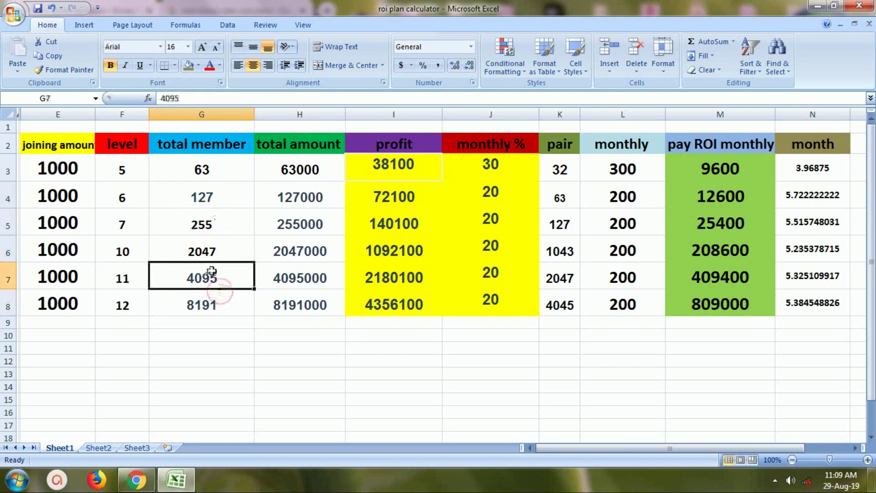
click(215, 256)
click(204, 225)
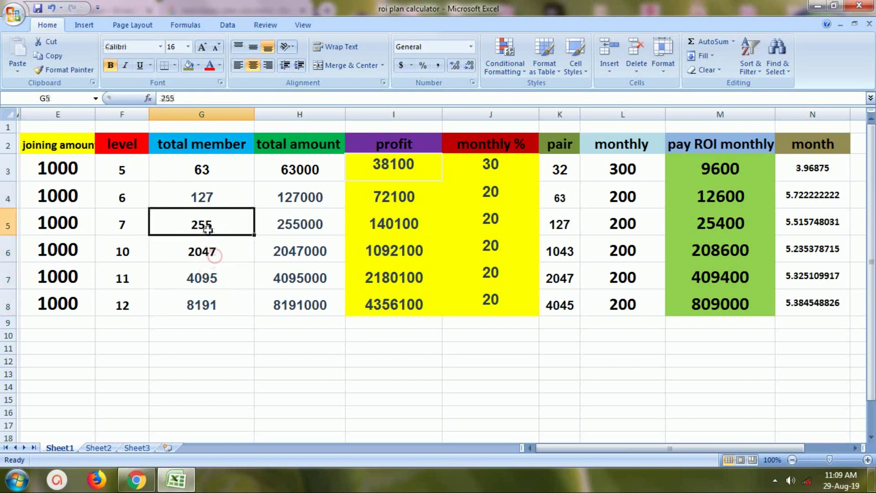
click(205, 197)
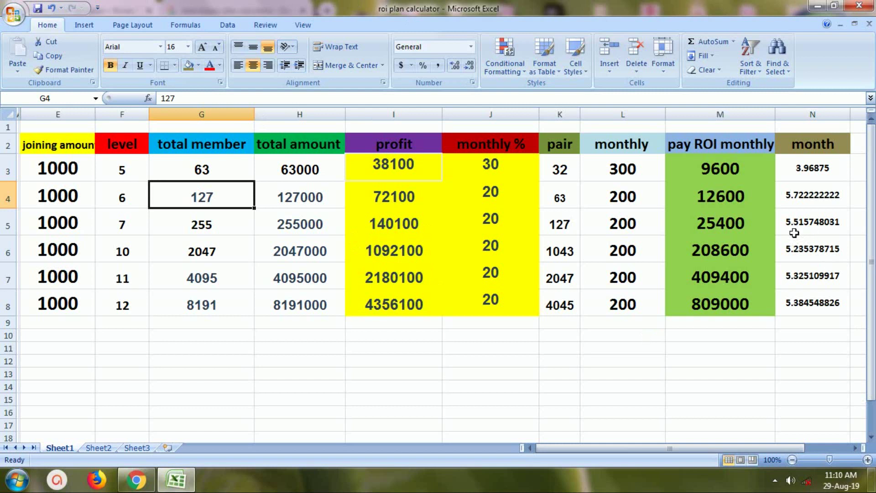
- Check the monthly ROI payouts for levels 5, 6 and 7
click(735, 169)
click(737, 201)
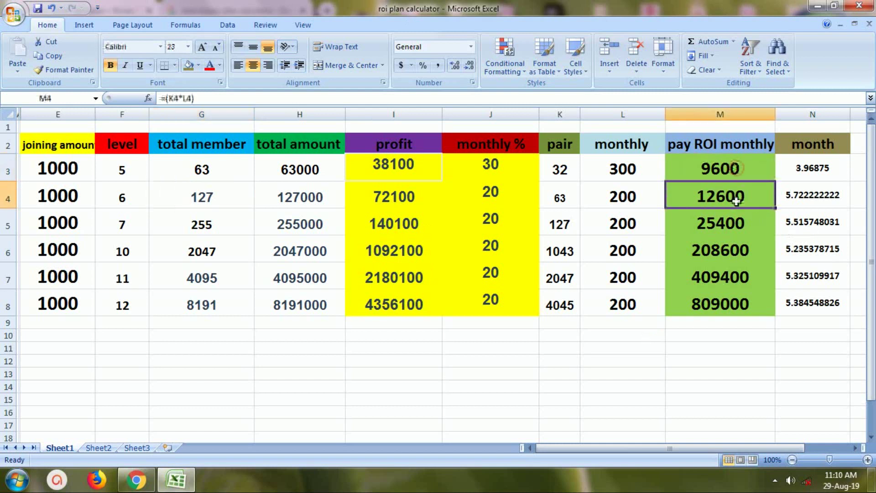
click(736, 223)
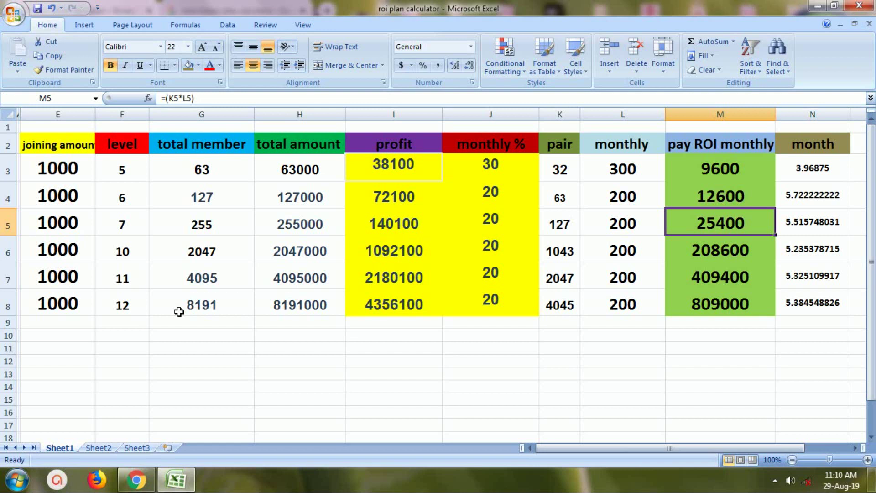
- Switch to the FX Trading dashboard in Chrome and read the press release, underlining its opening lines about the company struggling for 11 months
key(alt+Tab)
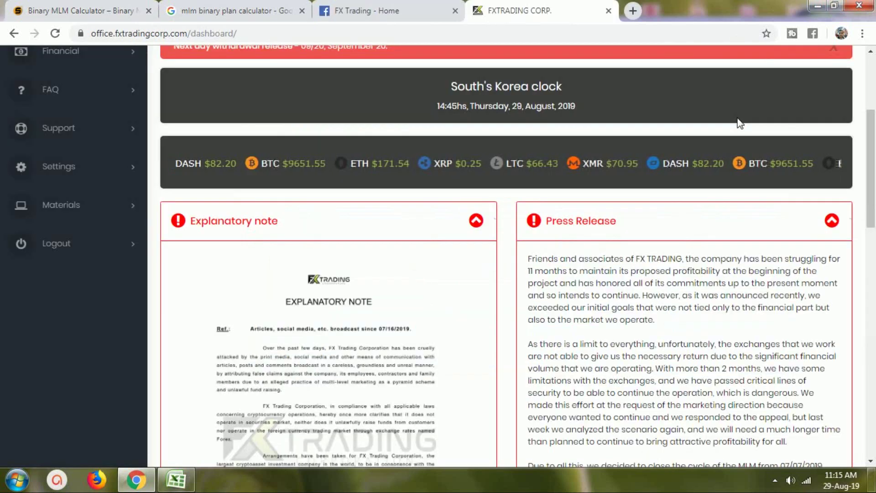
scroll(739, 120, up, 5)
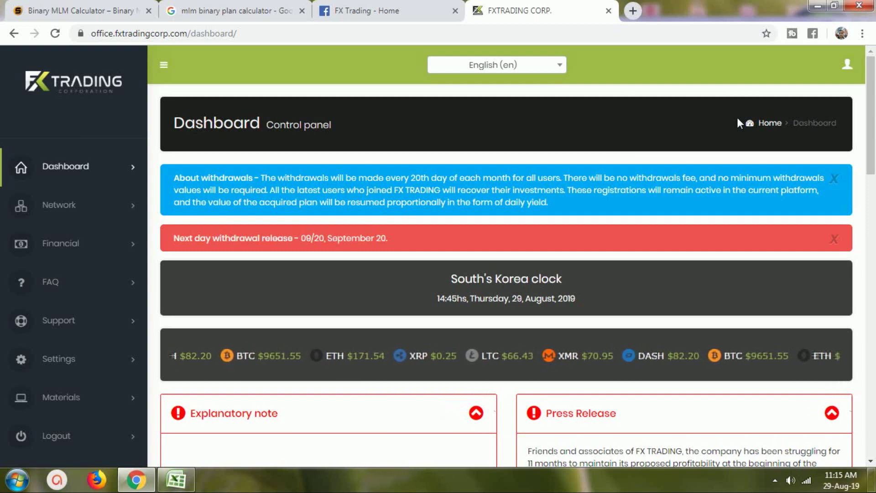
scroll(737, 117, down, 5)
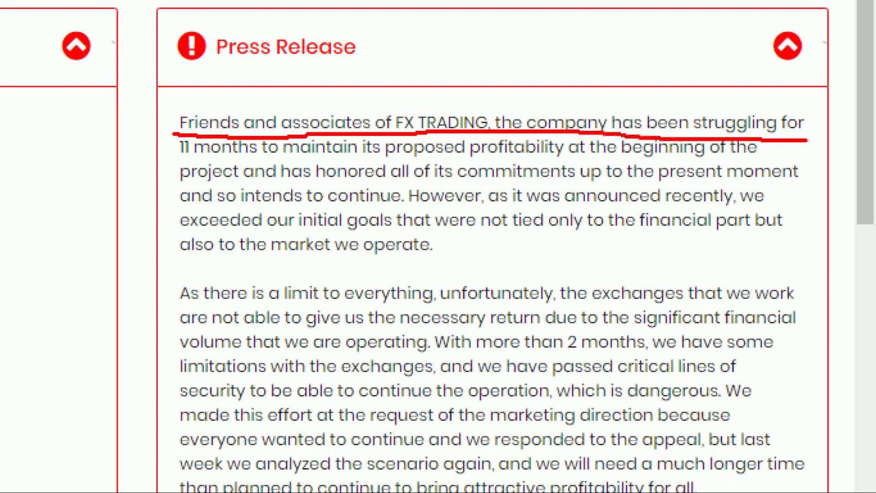
mouse_move(178, 158)
mouse_down()
mouse_move(590, 154)
mouse_move(761, 164)
mouse_up()
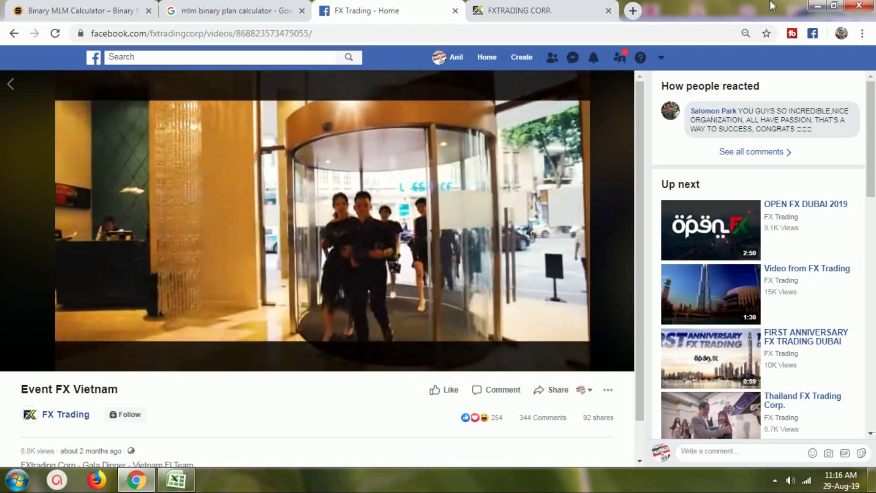
- View the Event FX Vietnam video on FX Trading's Facebook page
mouse_move(609, 357)
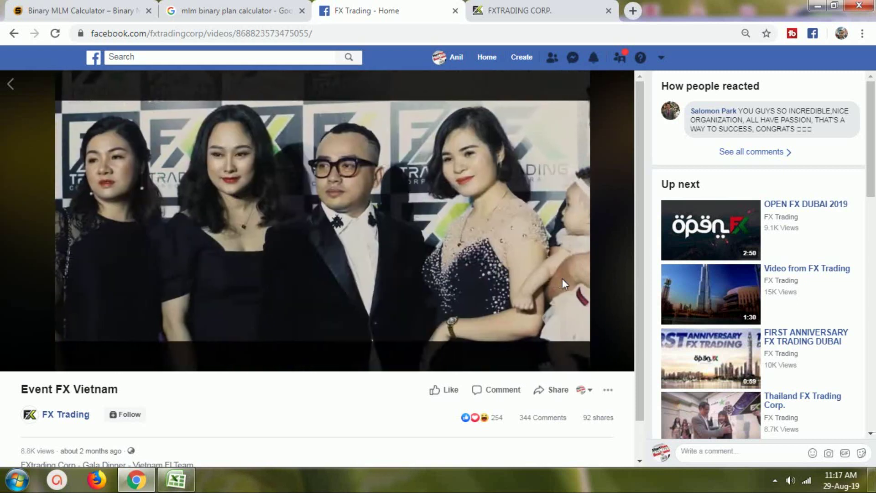
double_click(562, 278)
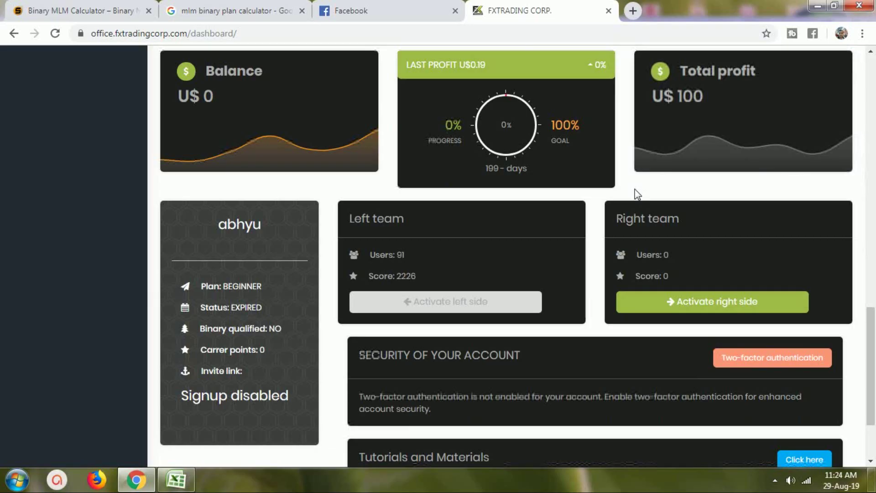
- Review the left team card on the FX Trading dashboard, marking its users and score with check marks
scroll(638, 194, down, 1)
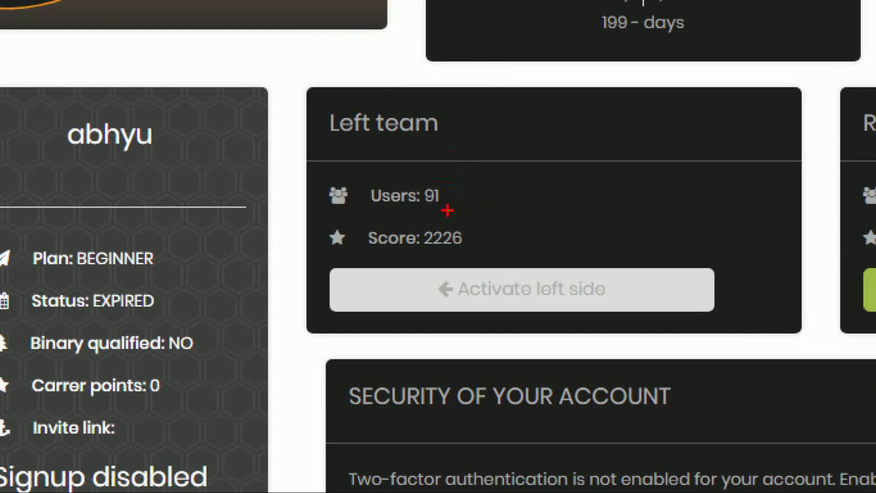
mouse_move(447, 187)
mouse_down()
mouse_move(457, 201)
mouse_move(544, 143)
mouse_move(605, 118)
mouse_up()
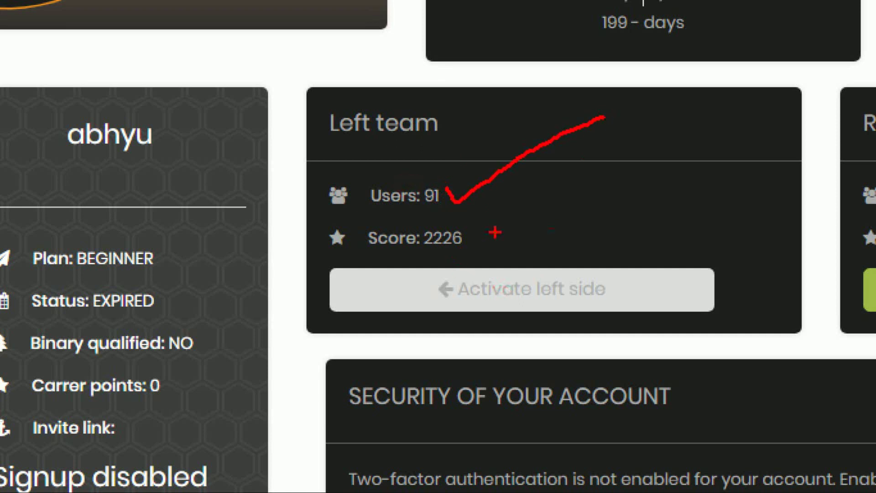
mouse_move(470, 233)
mouse_down()
mouse_move(488, 250)
mouse_move(573, 175)
mouse_move(595, 170)
mouse_up()
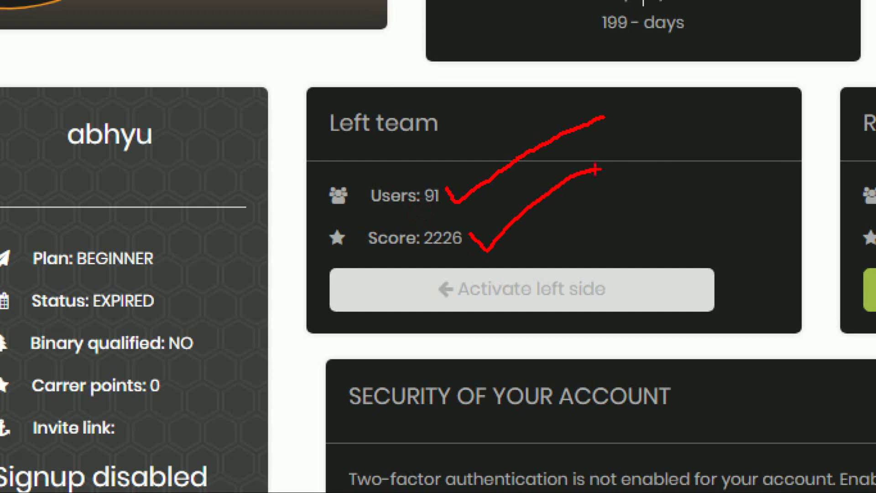